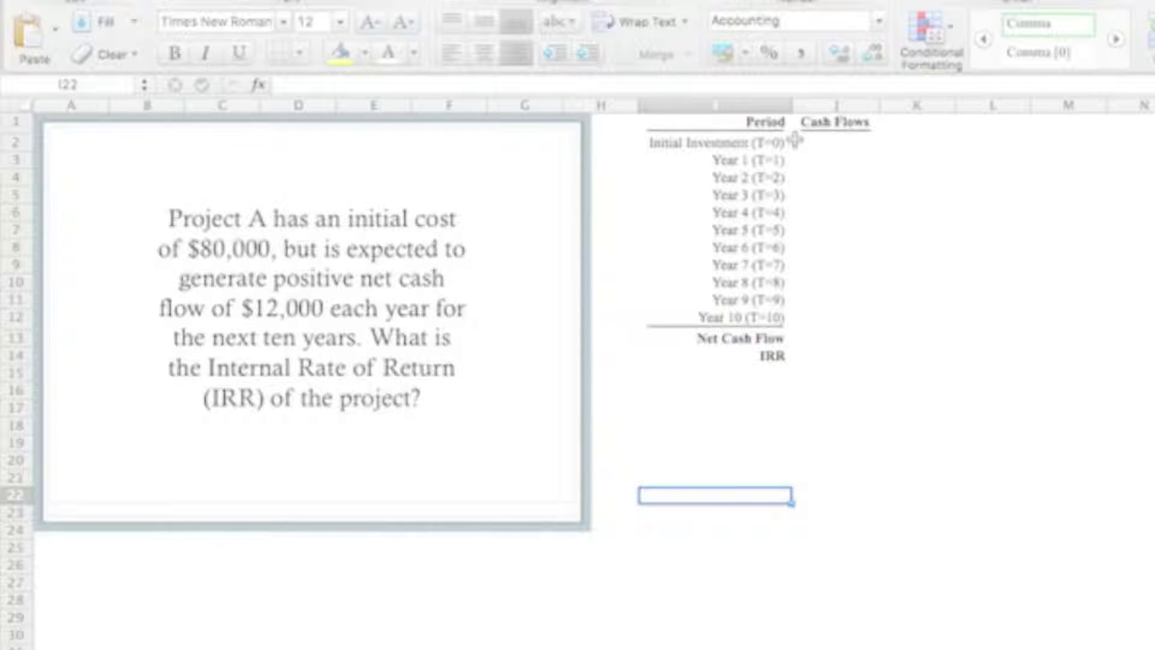
Step: Enter -80,000 as Project A's initial investment in J2
left_click(826, 142)
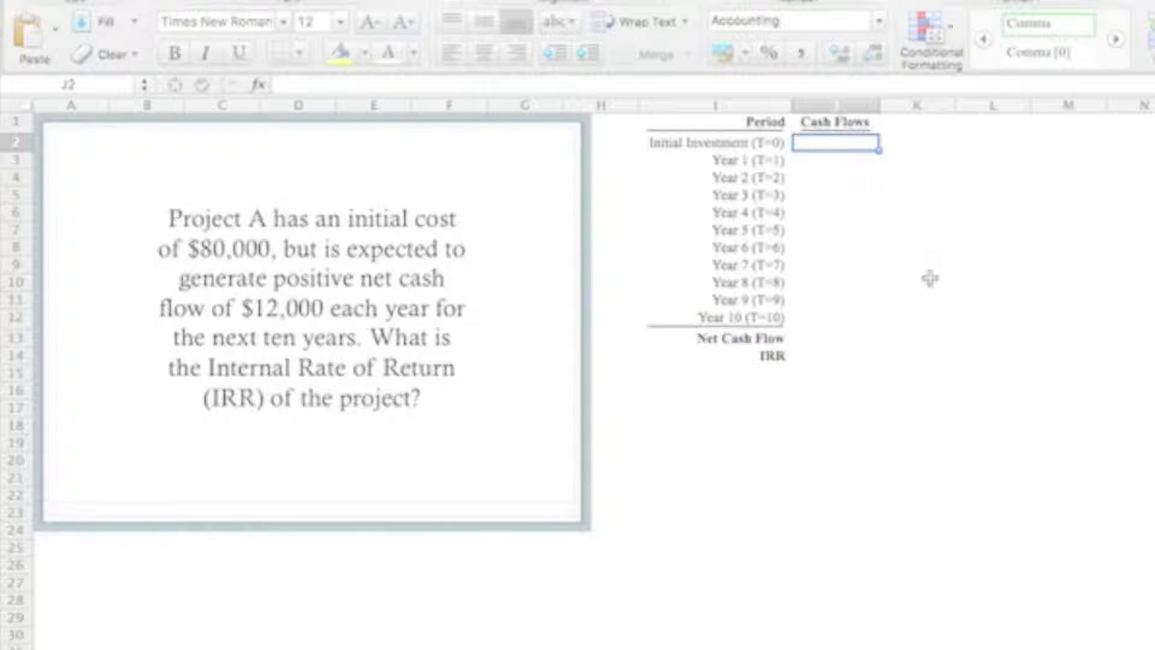
type("-80000")
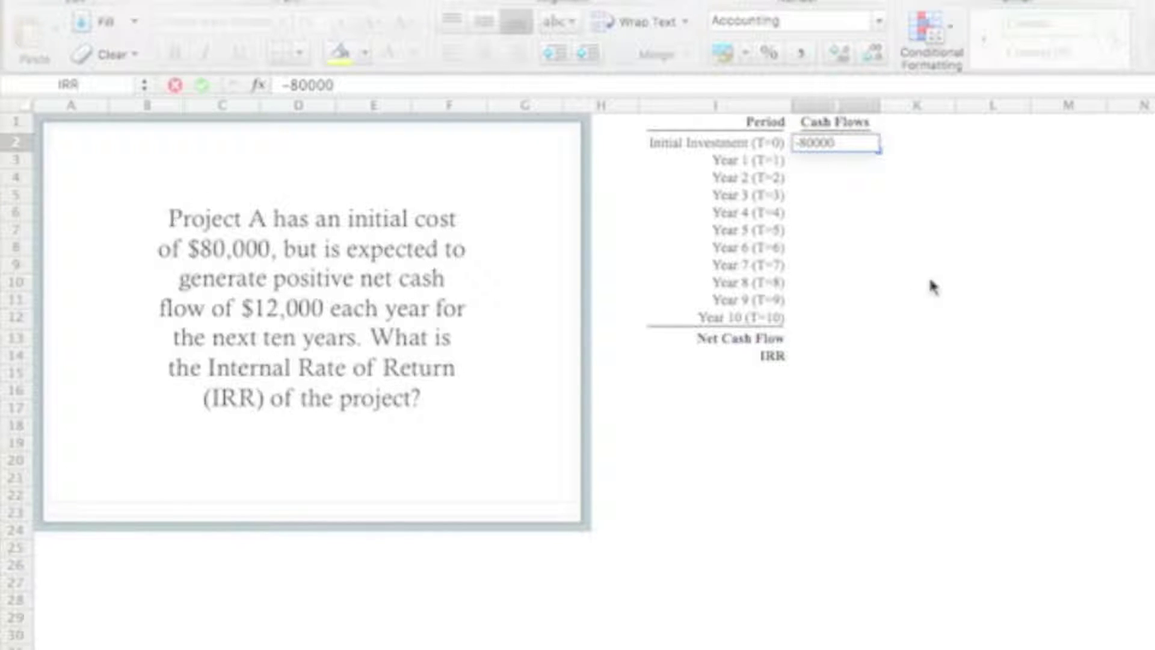
key("Return")
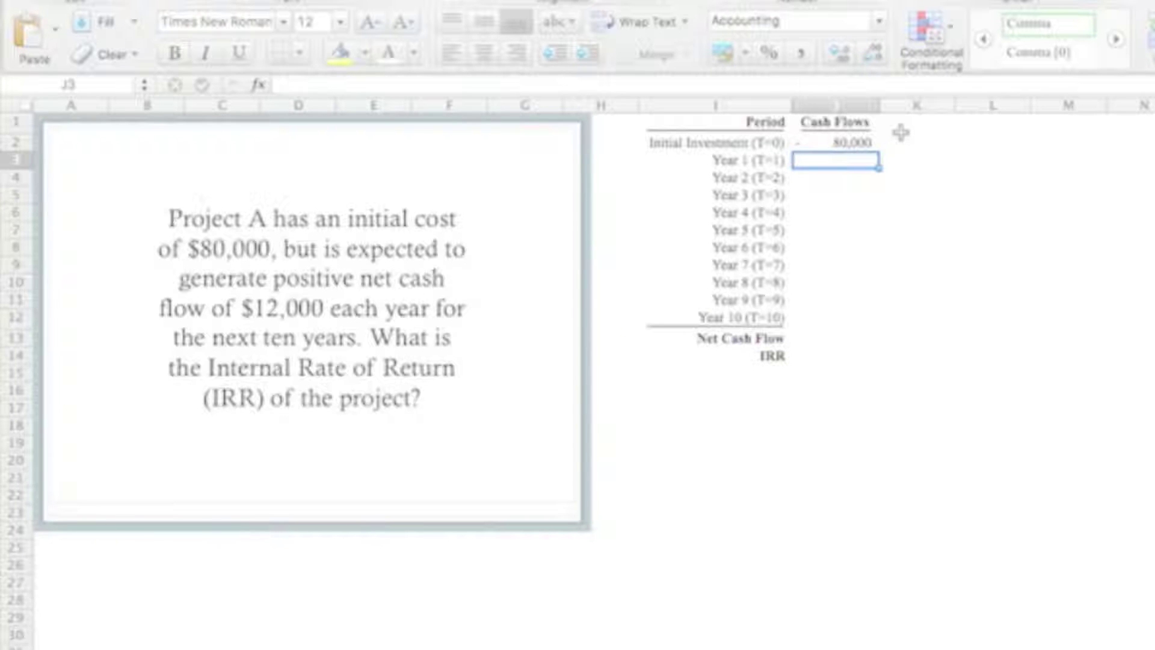
Step: Fill 12,000 as the cash flow for Years 1 through 10 (J3:J12)
type("12000")
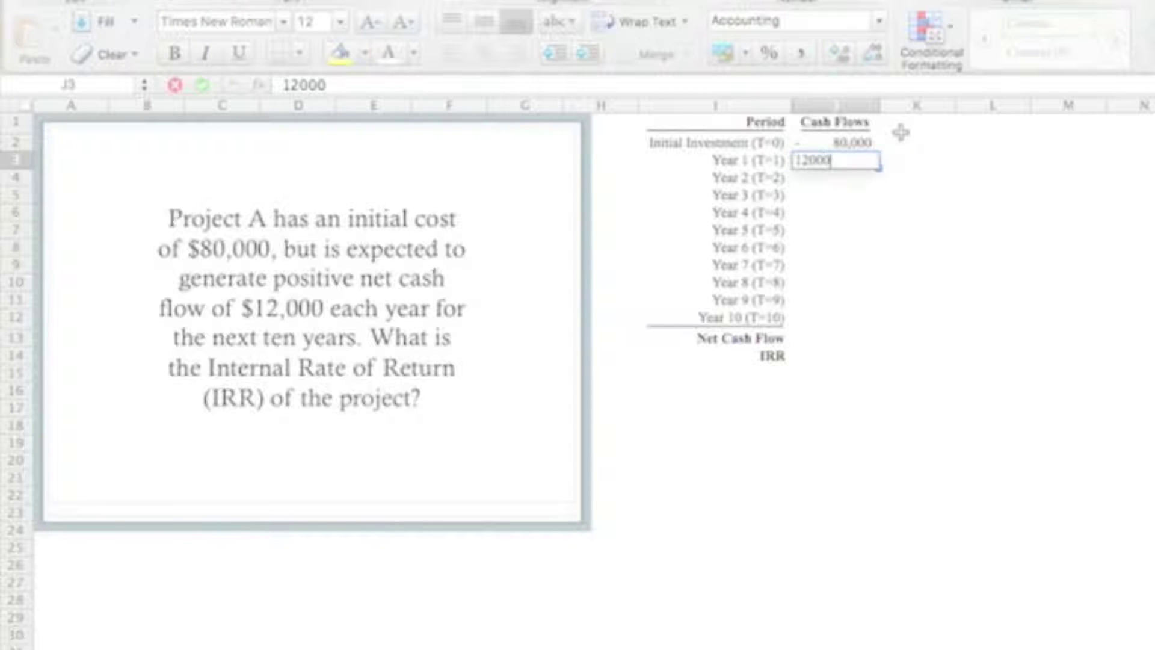
key("Return")
left_click(861, 160)
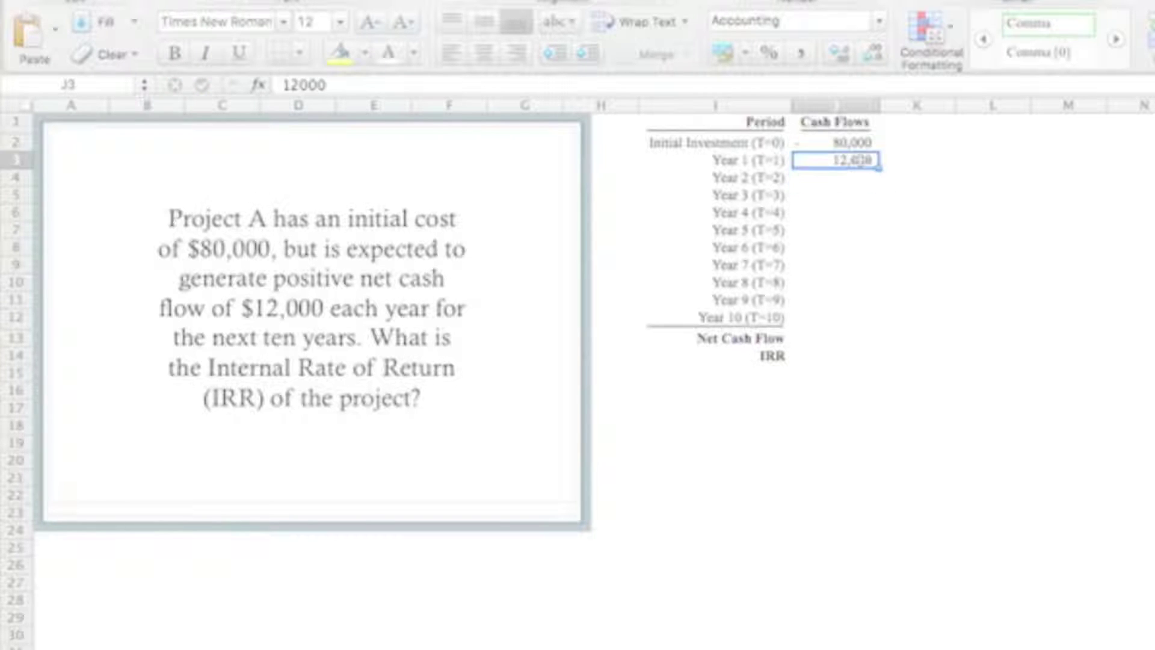
left_click_drag(879, 169, 854, 319)
left_click(854, 319)
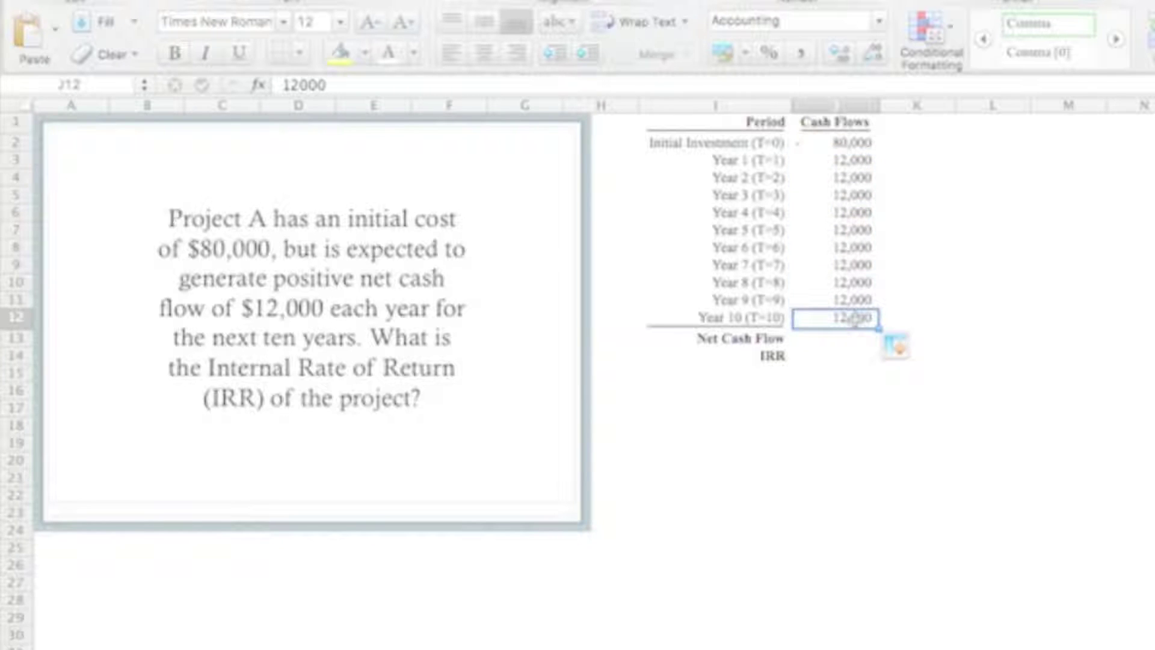
left_click(971, 316)
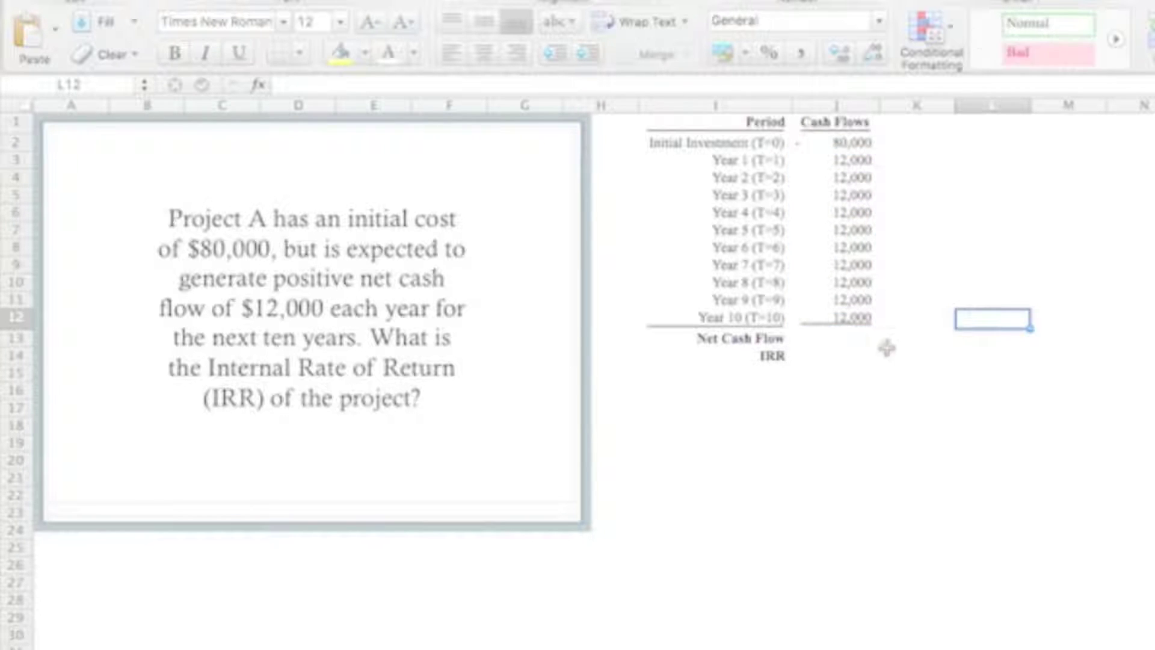
Step: Enter =SUM(J2:J12) in J13 for a 40,000 net cash flow, then start an =IRR( formula
left_click(854, 337)
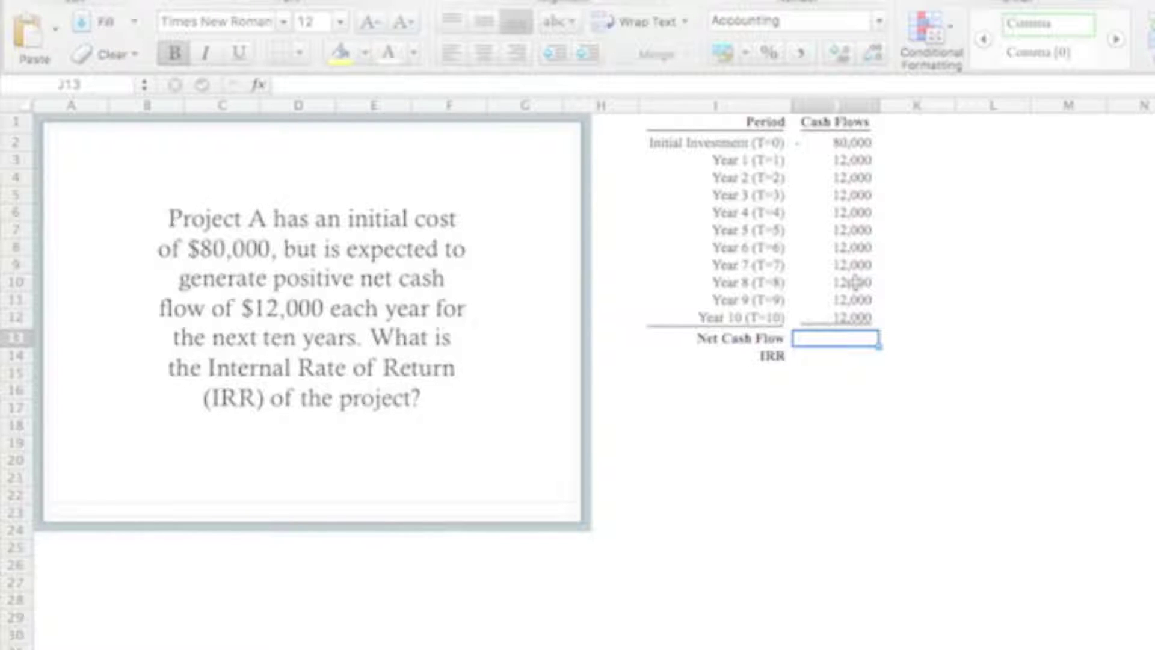
type("=")
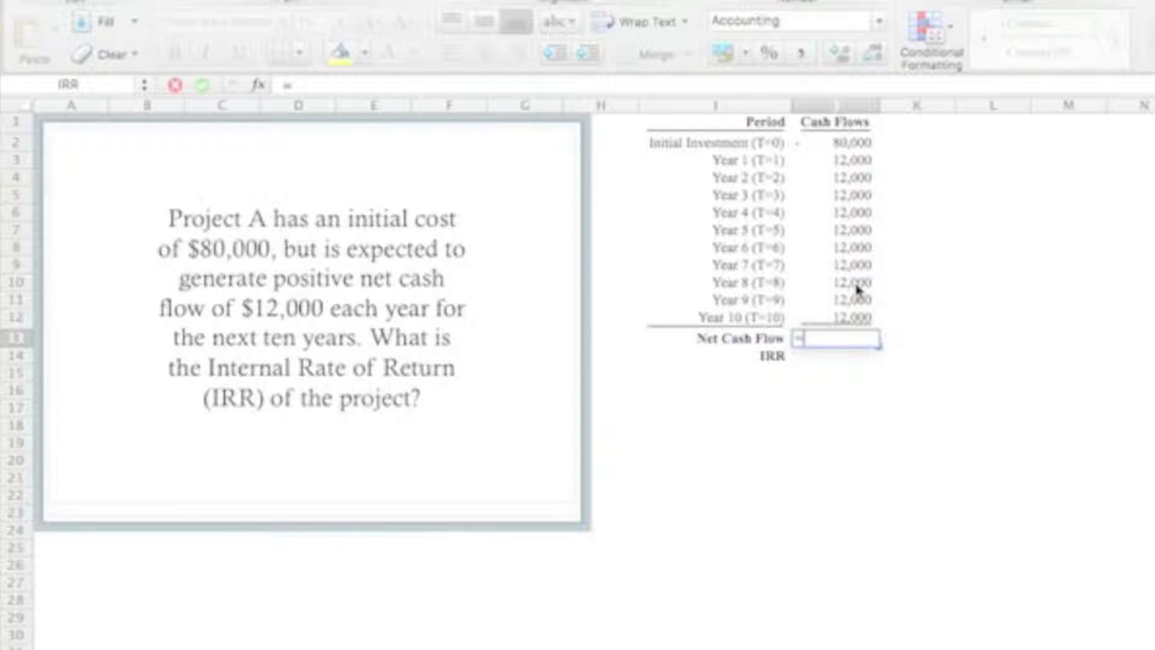
type("sum(")
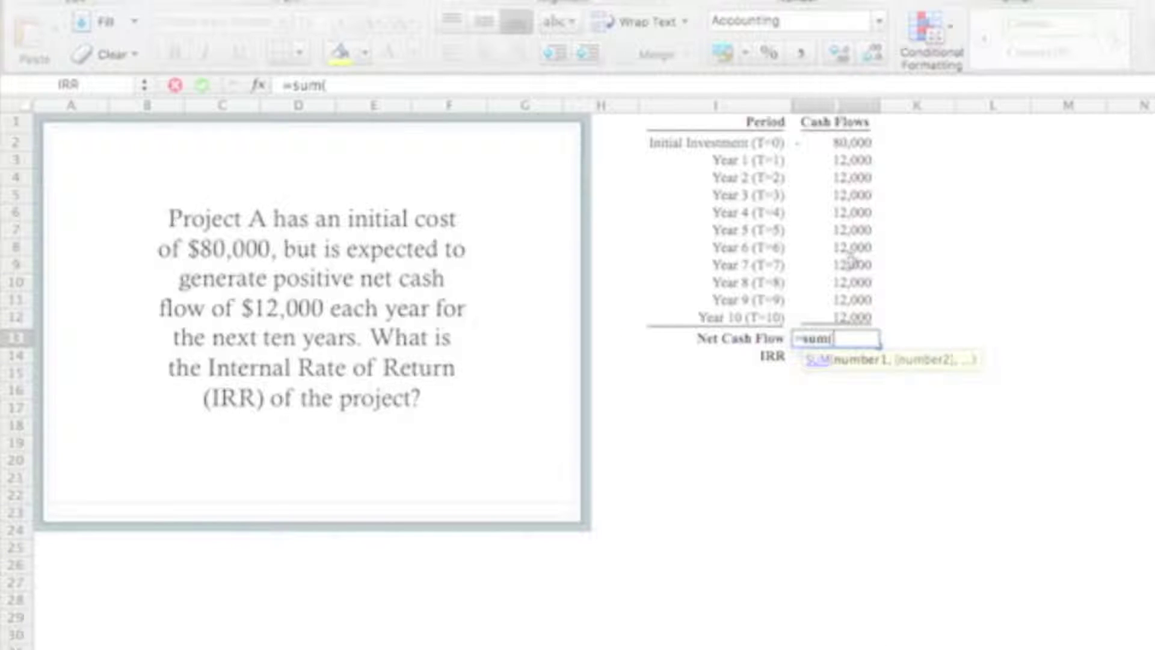
left_click_drag(850, 144, 838, 310)
type(")")
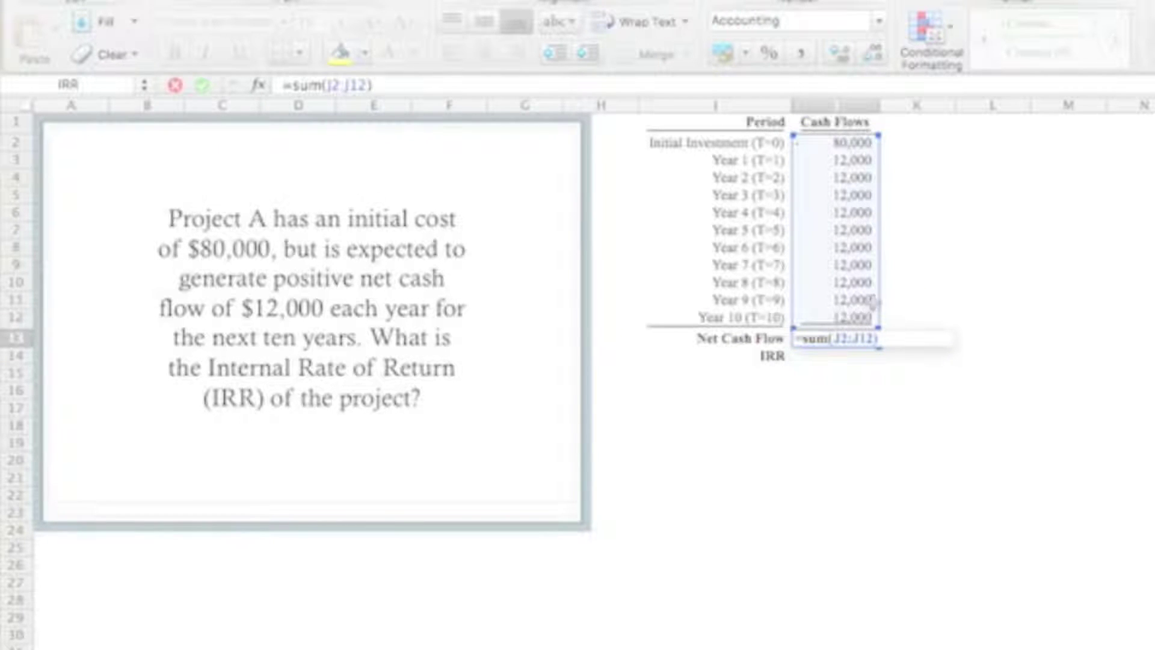
key("Return")
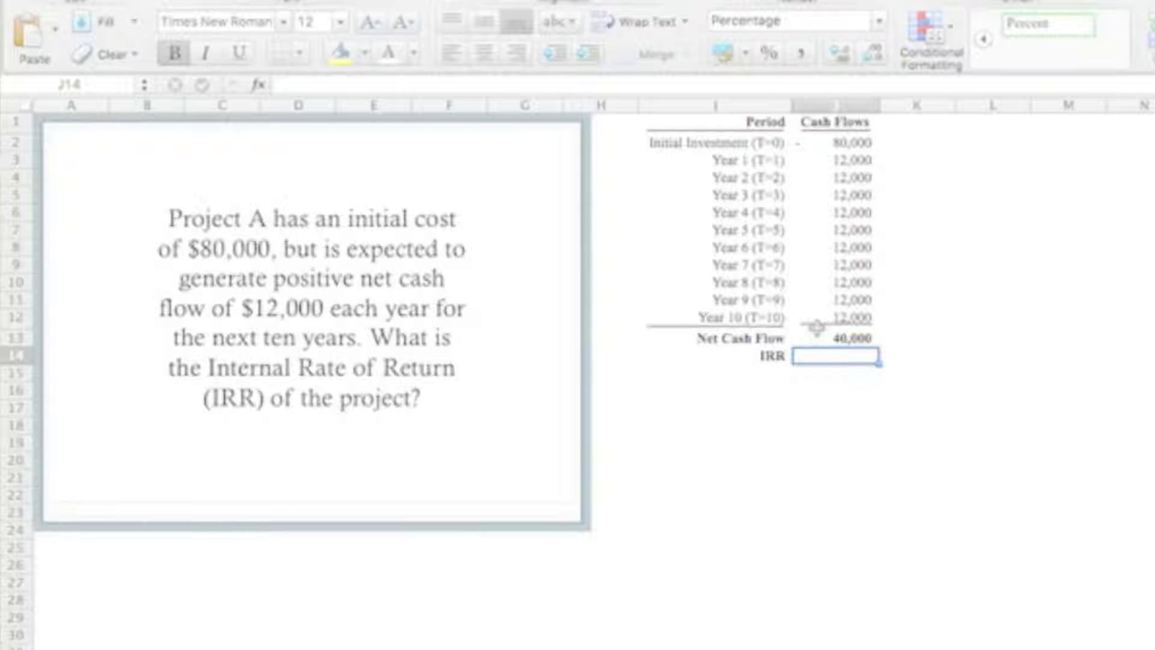
type("=irr(")
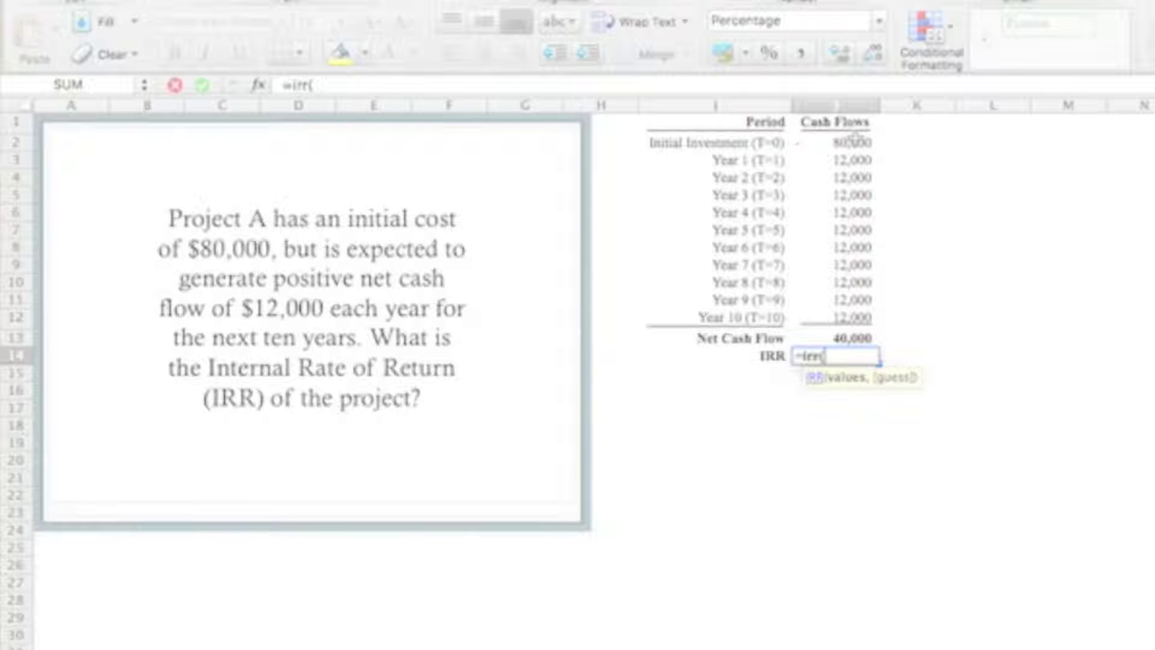
Step: Complete the IRR formula over J2:J12 in J14, giving 8.1%
left_click_drag(853, 140, 871, 293)
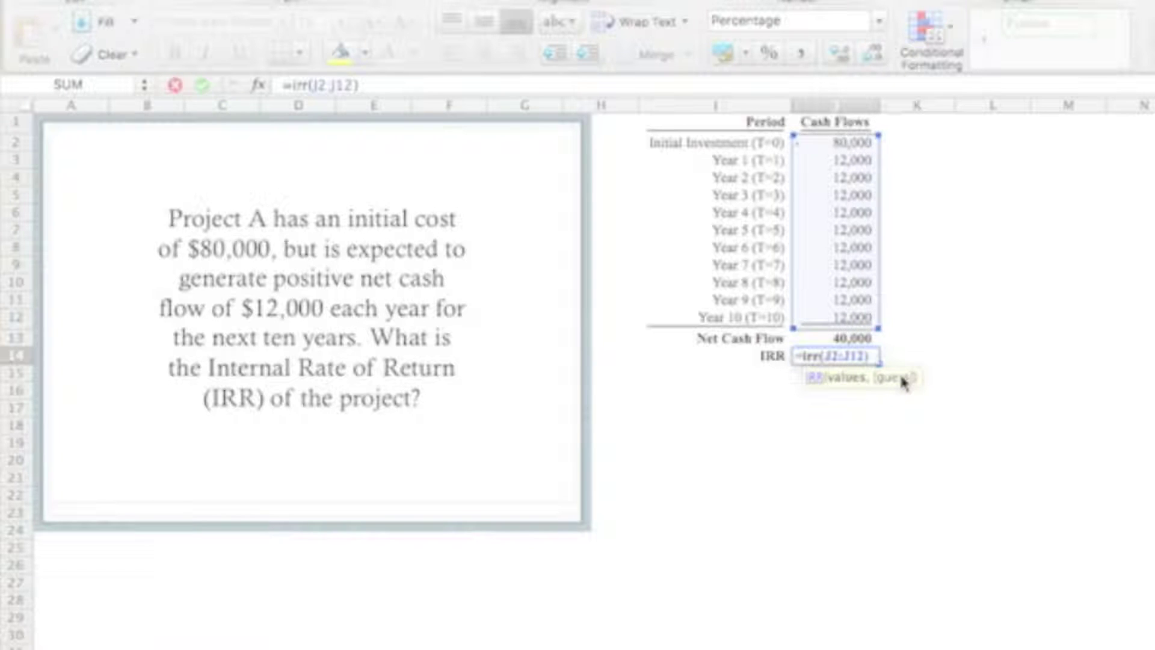
key("Return")
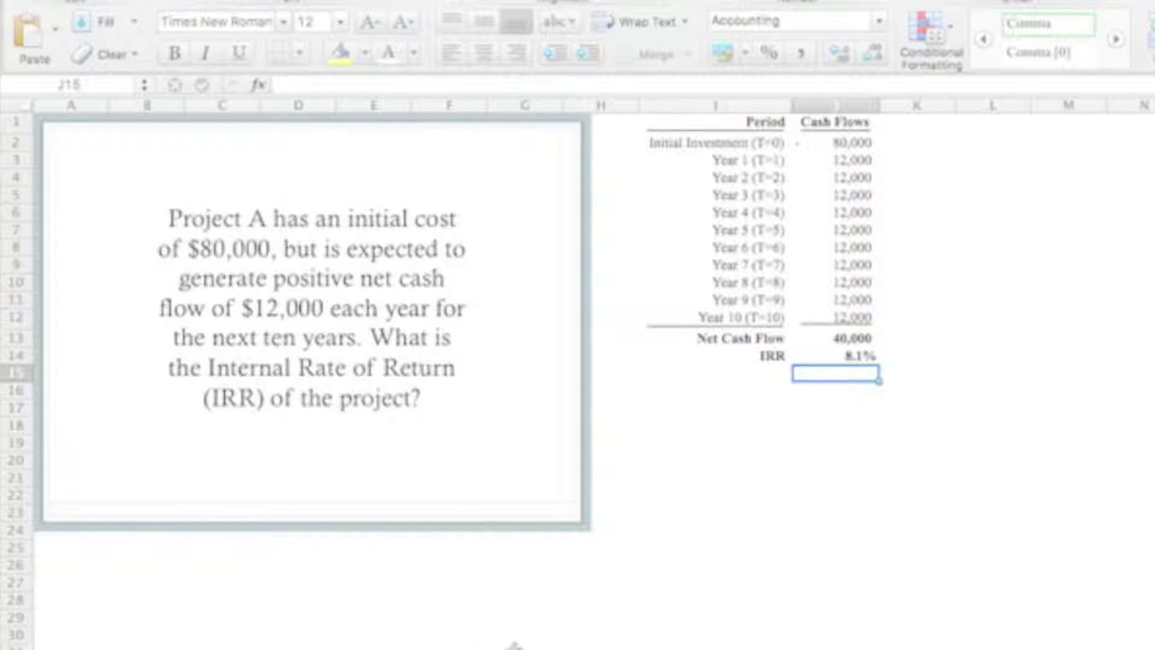
Step: Switch to the Project B worksheet and select its initial investment cell J2
key("ctrl+Page_Down")
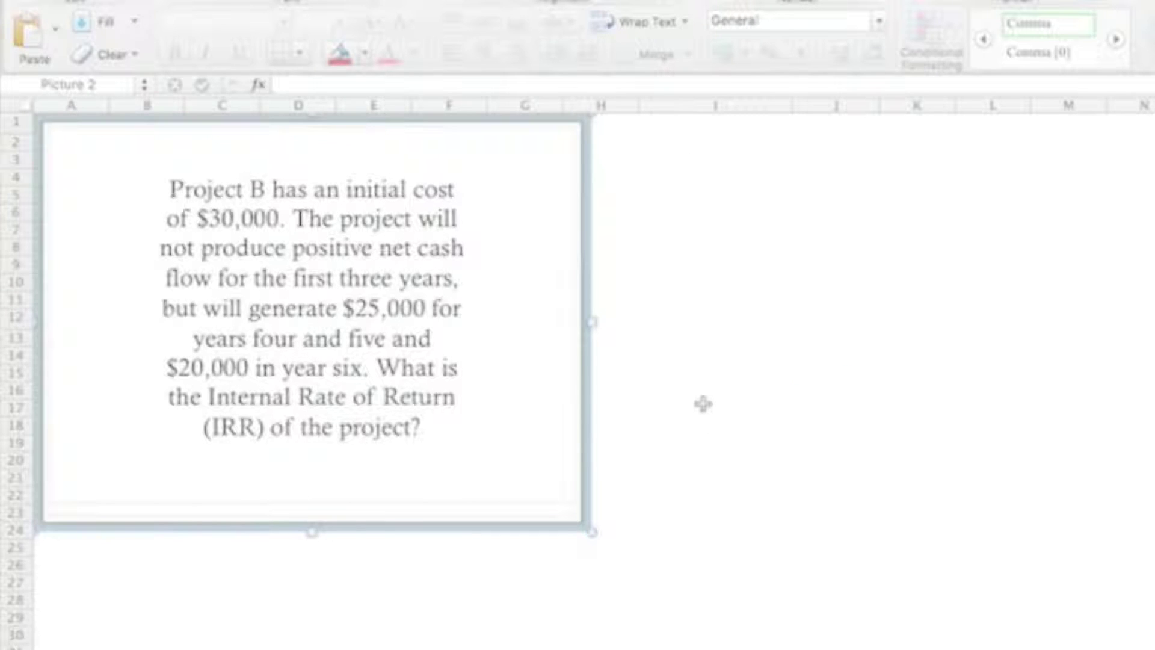
left_click(703, 404)
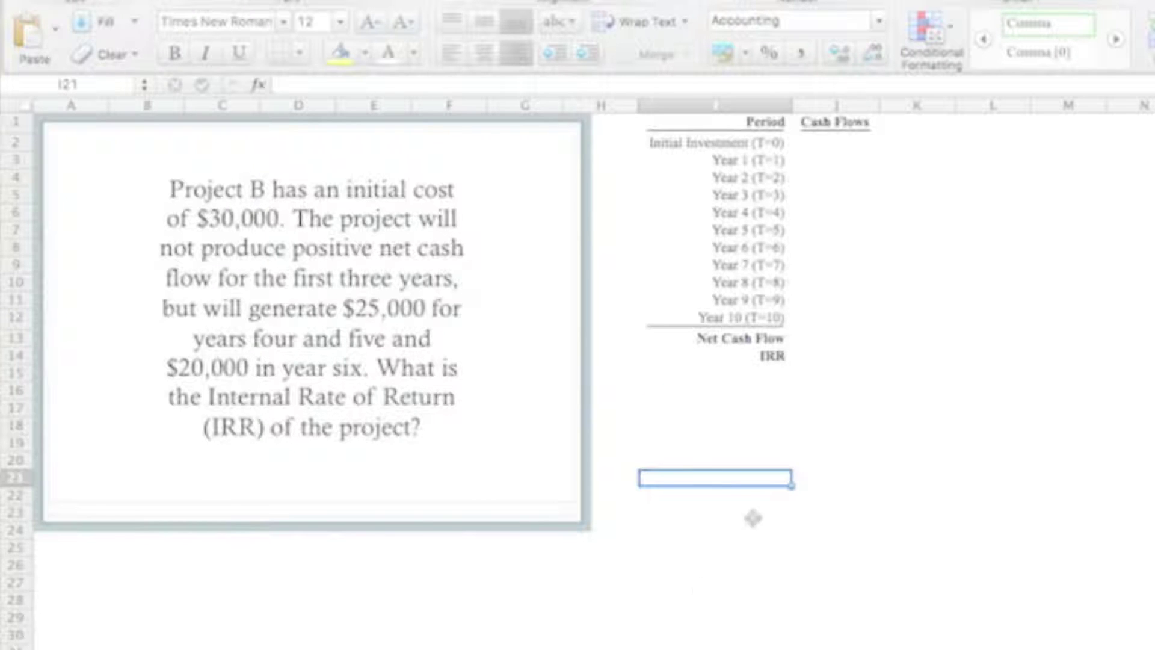
left_click(845, 144)
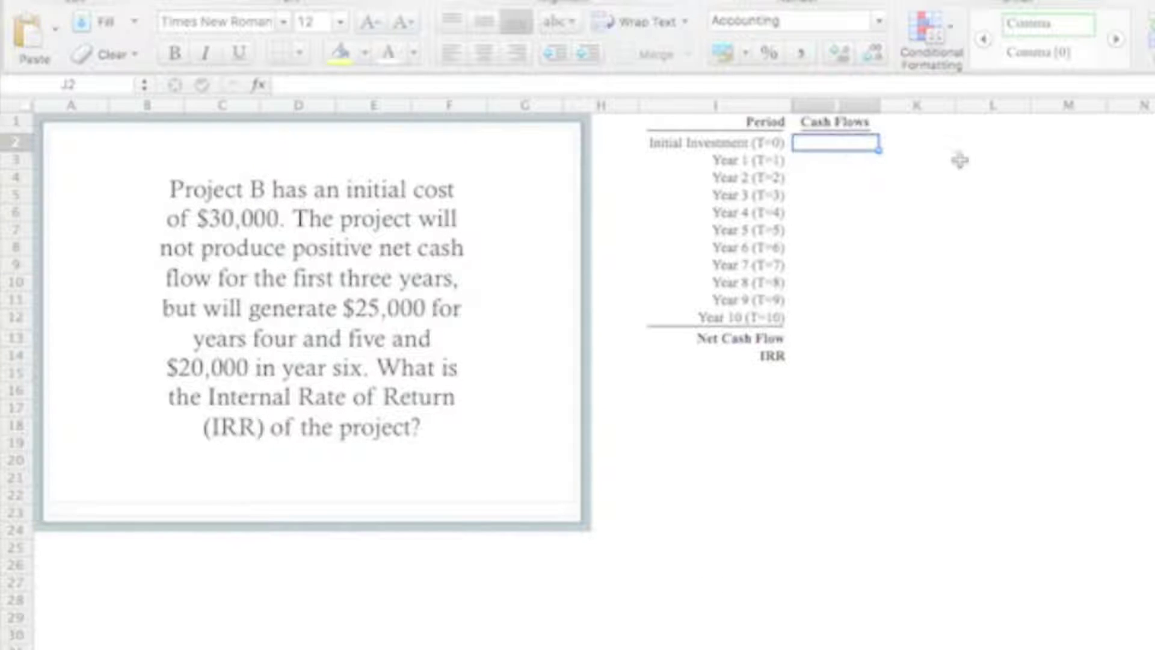
Step: Enter -30,000 as the initial investment and 0 for Years 1–3
type("-")
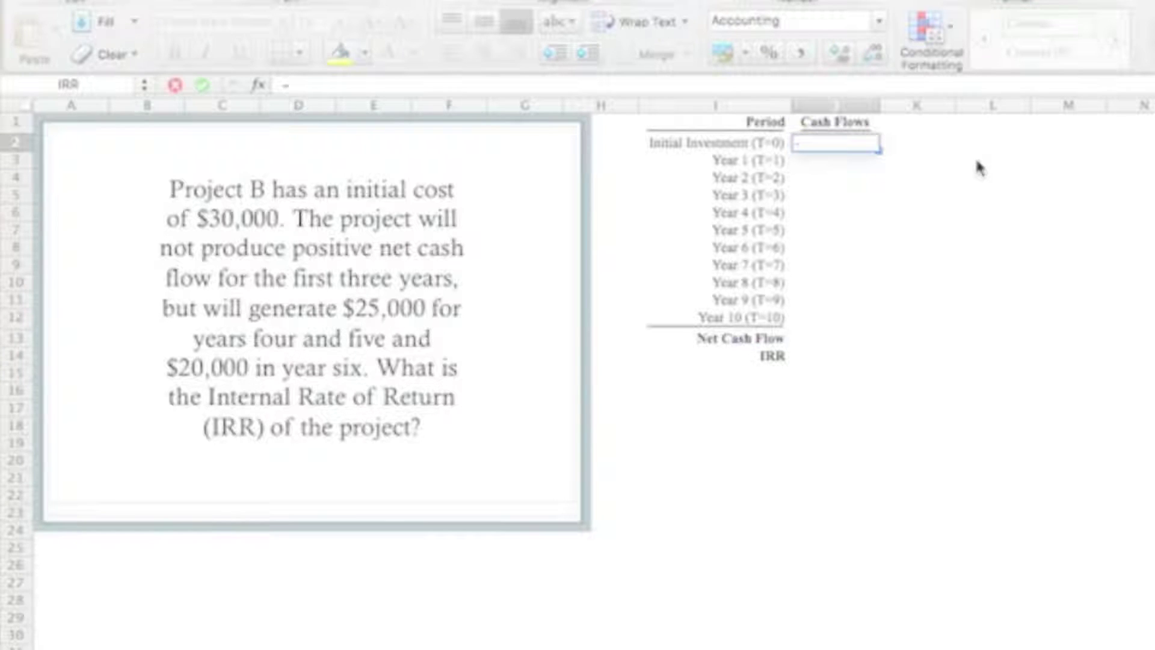
type(" 30,0000")
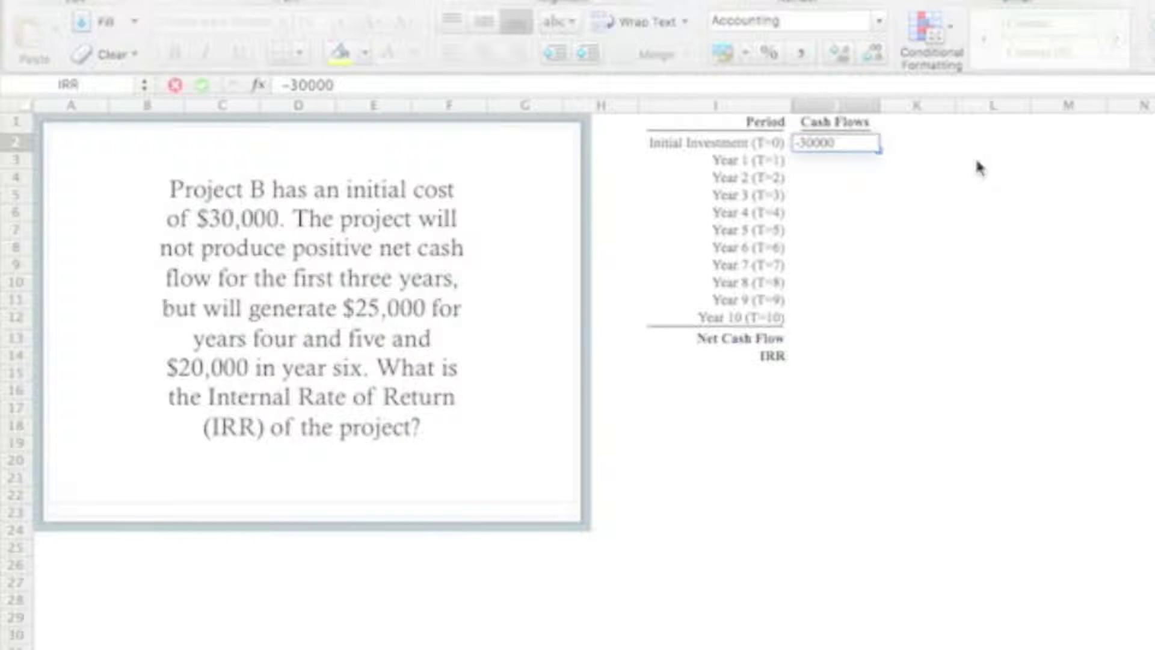
key("Return")
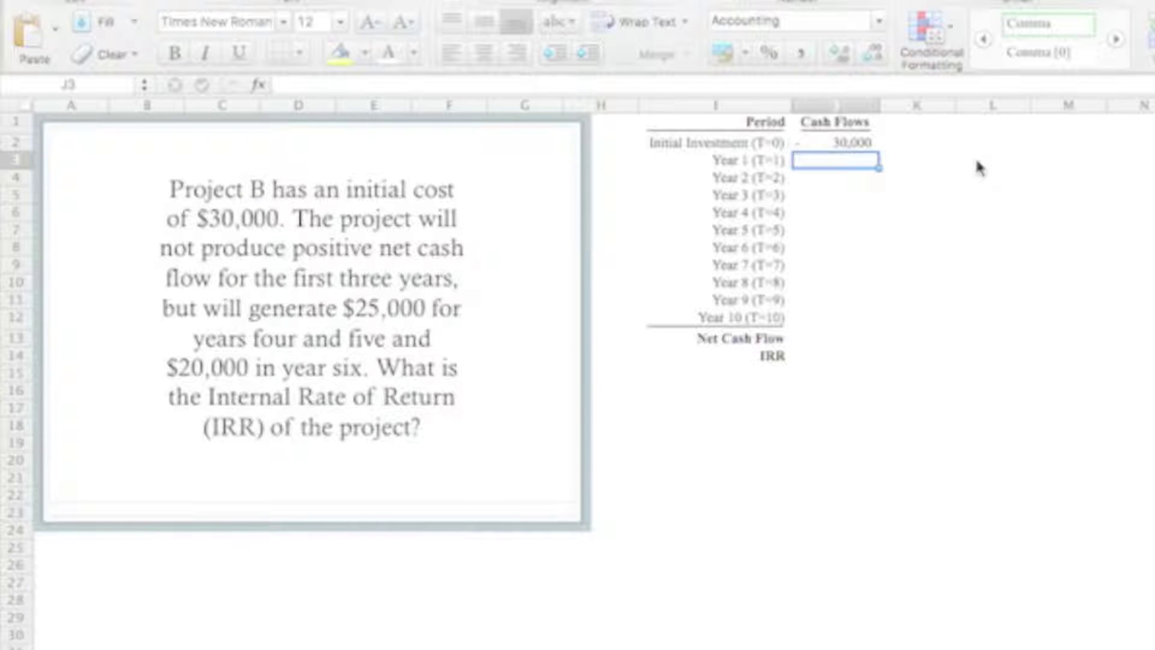
type("0")
key("Return")
type("0")
key("Return")
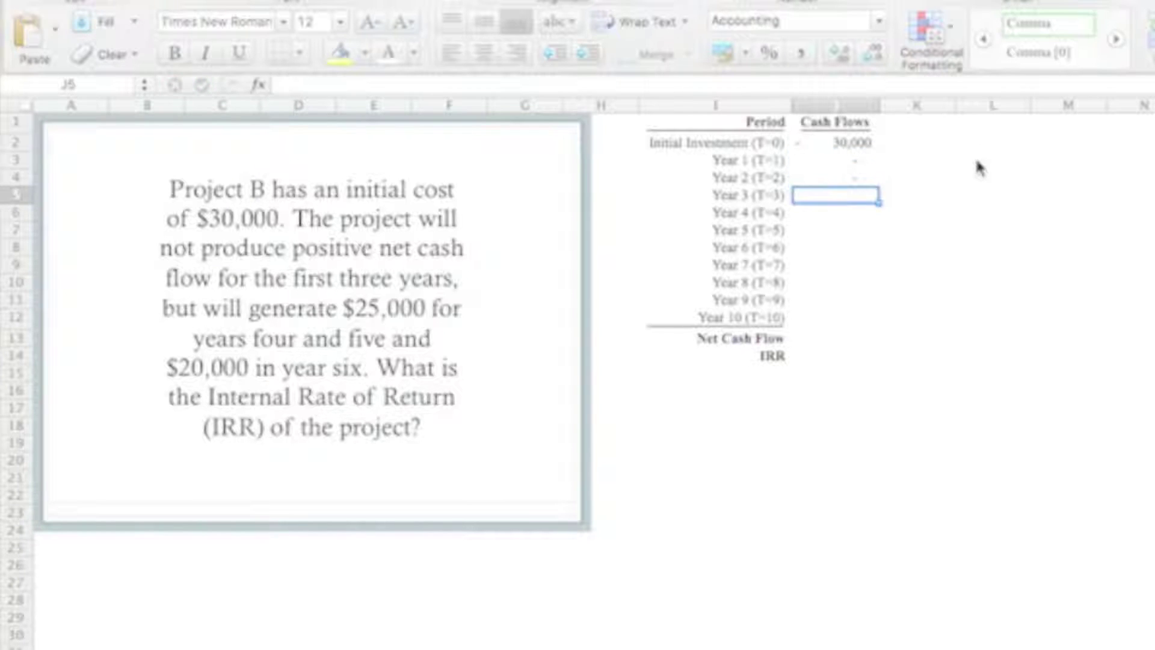
type("0")
key("Return")
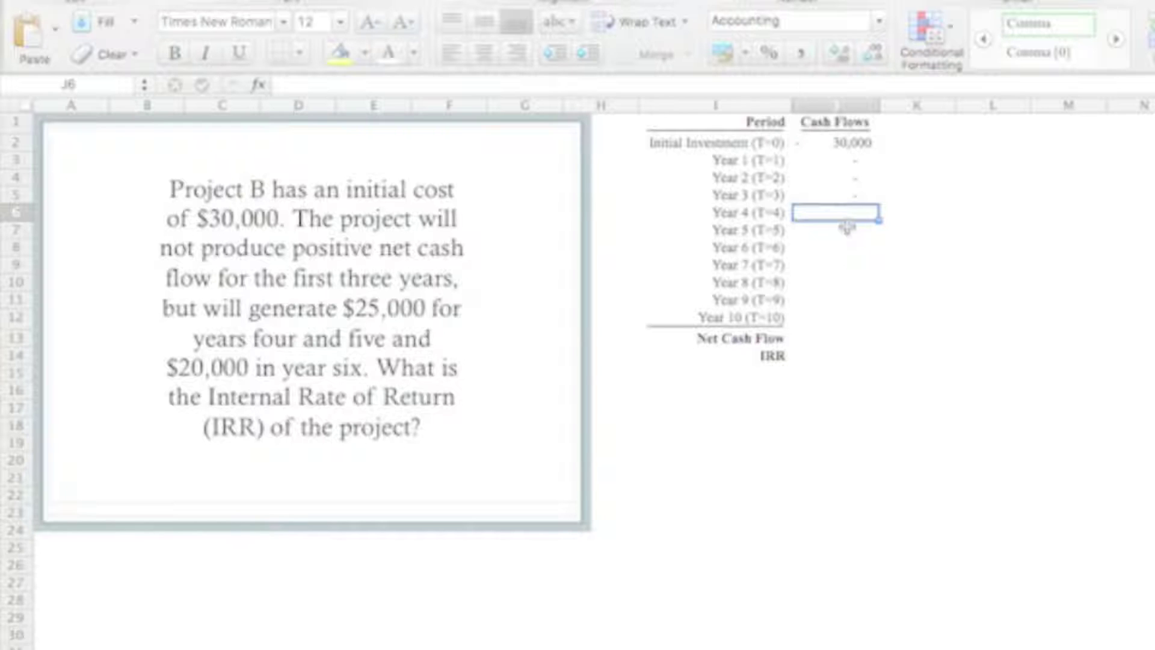
Step: Enter 25,000 for Years 4 and 5, 20,000 for Year 6, and zeros afterward
type("25000")
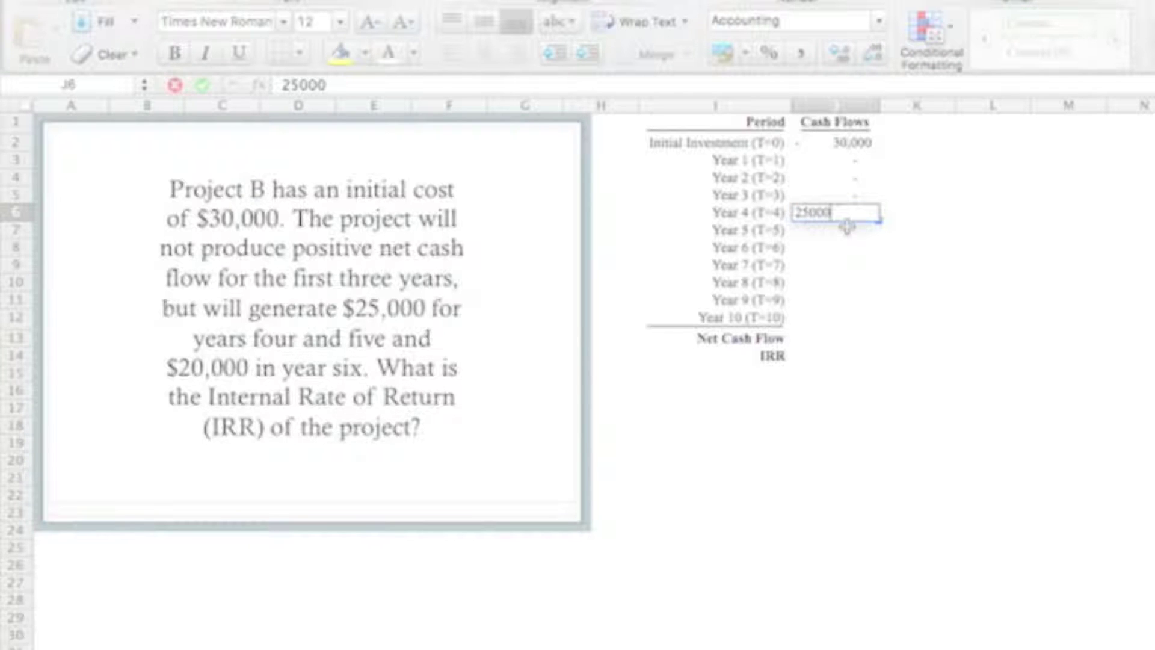
key("Return")
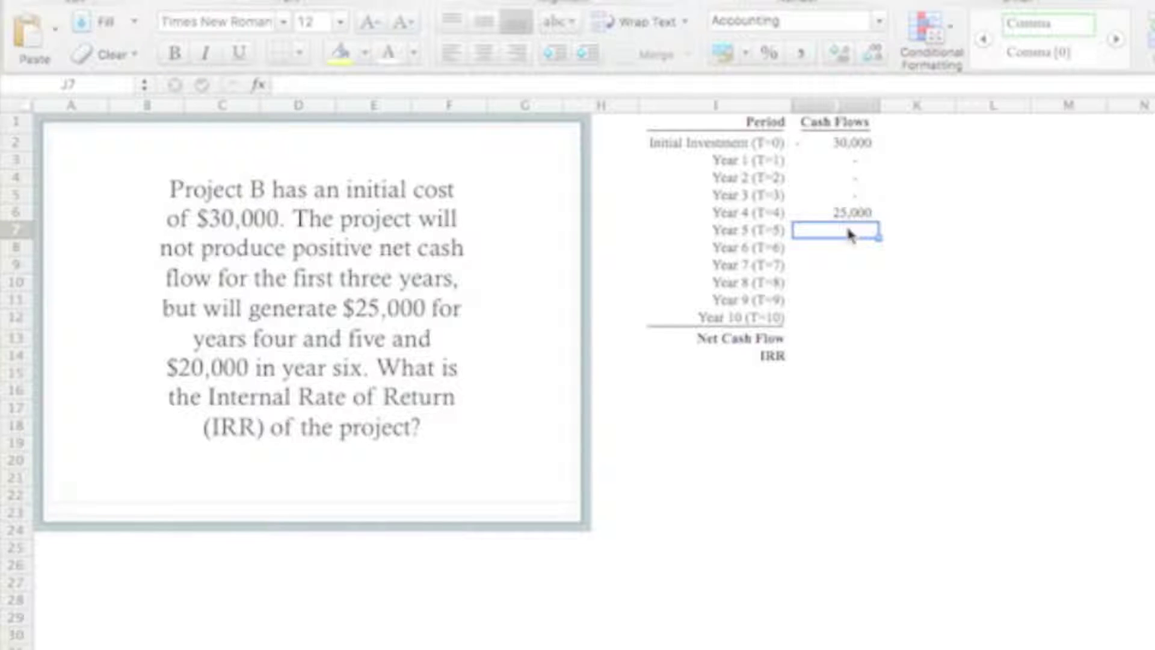
type("25000")
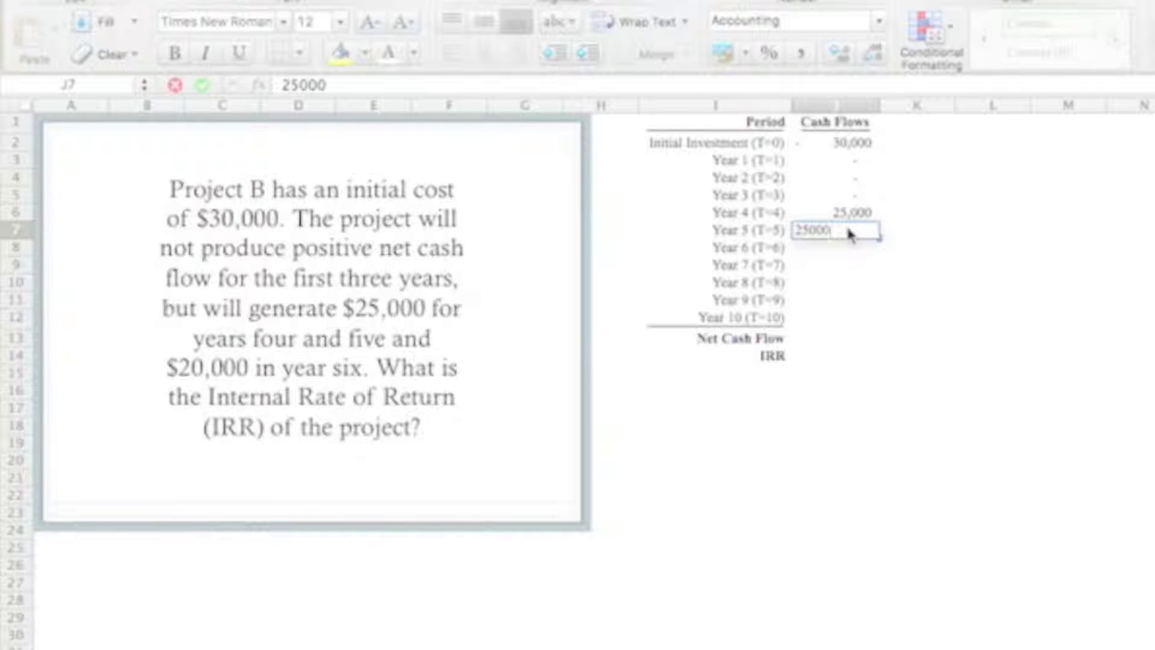
key("Return")
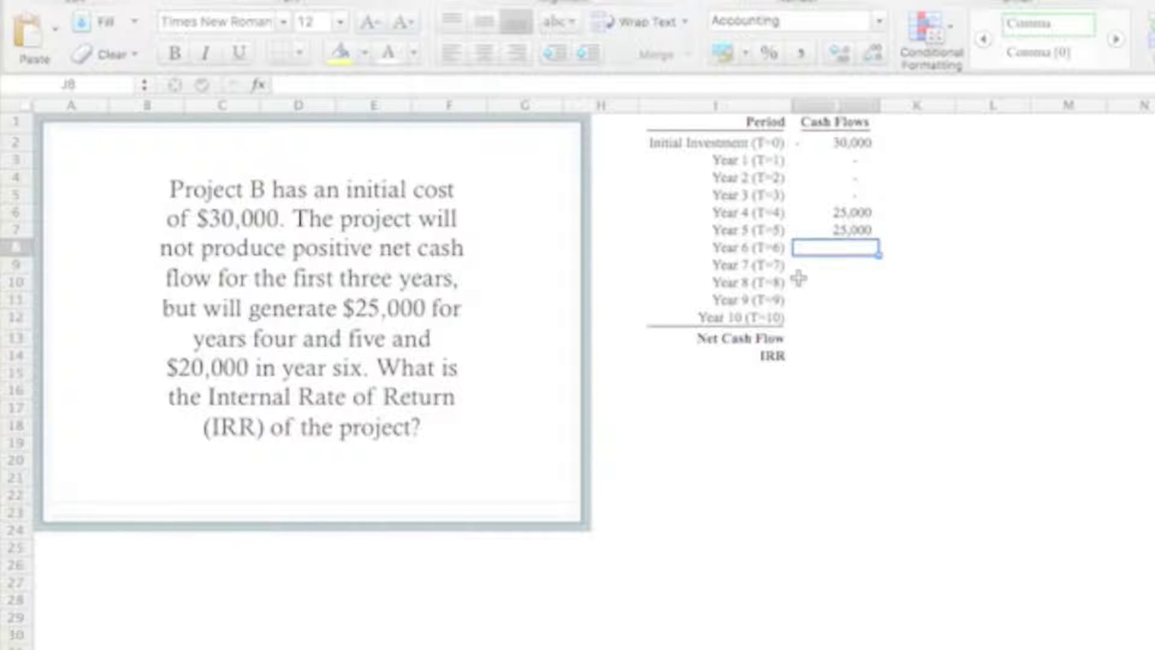
type("20000")
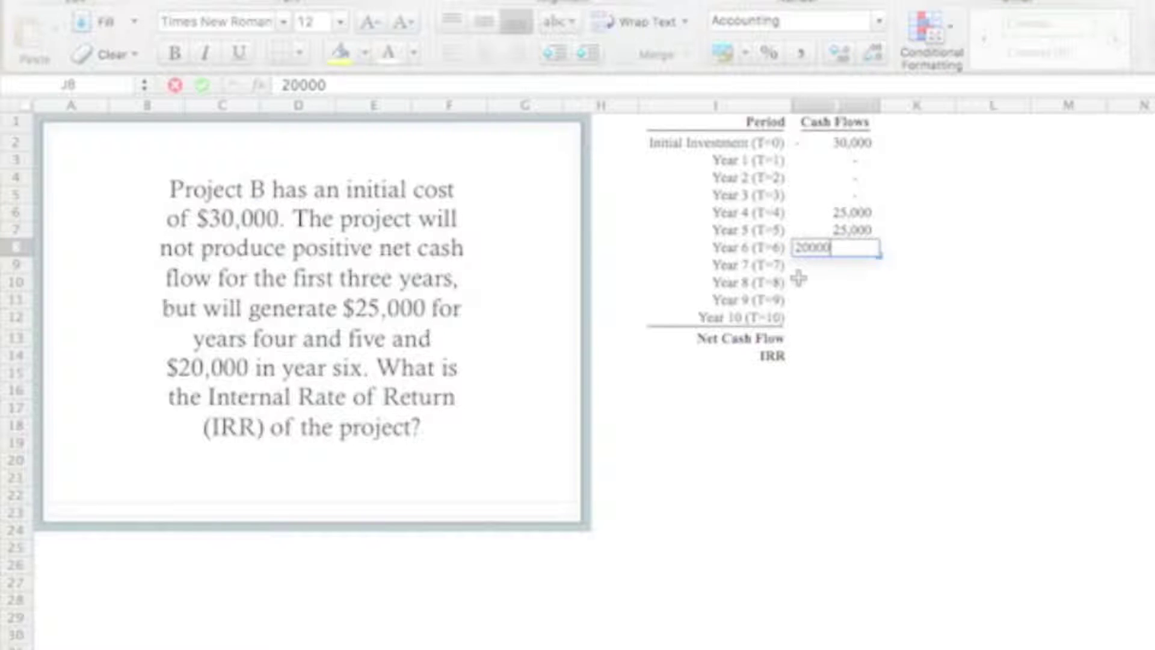
key("Return")
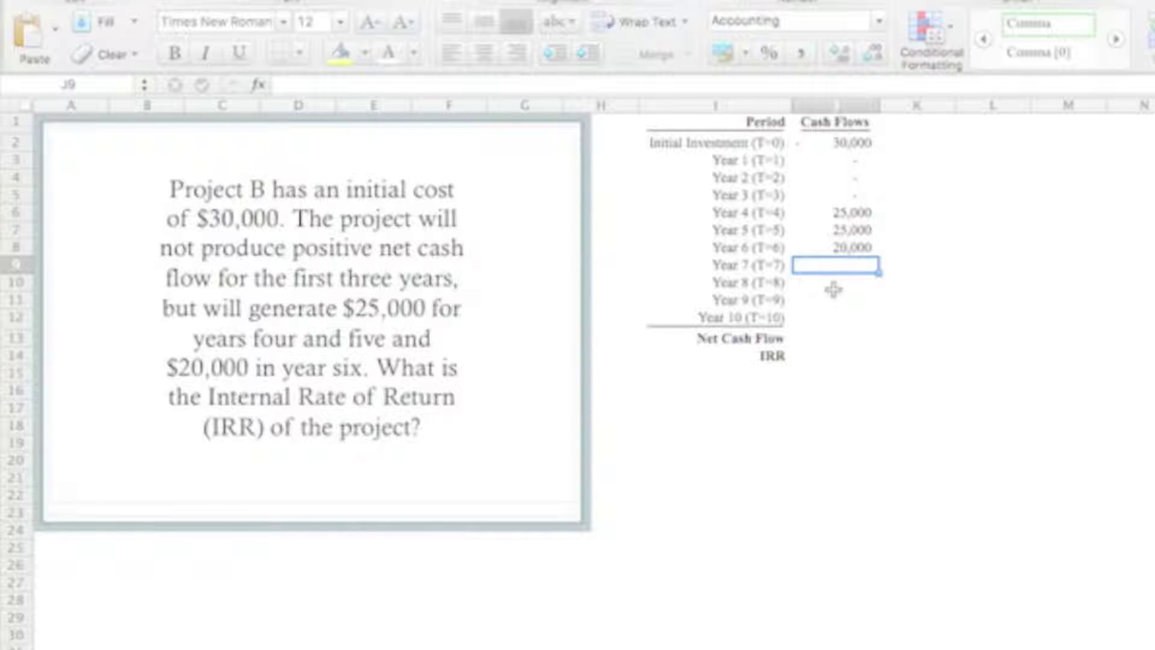
type("0")
key("Return")
type("0")
key("Return")
type("0")
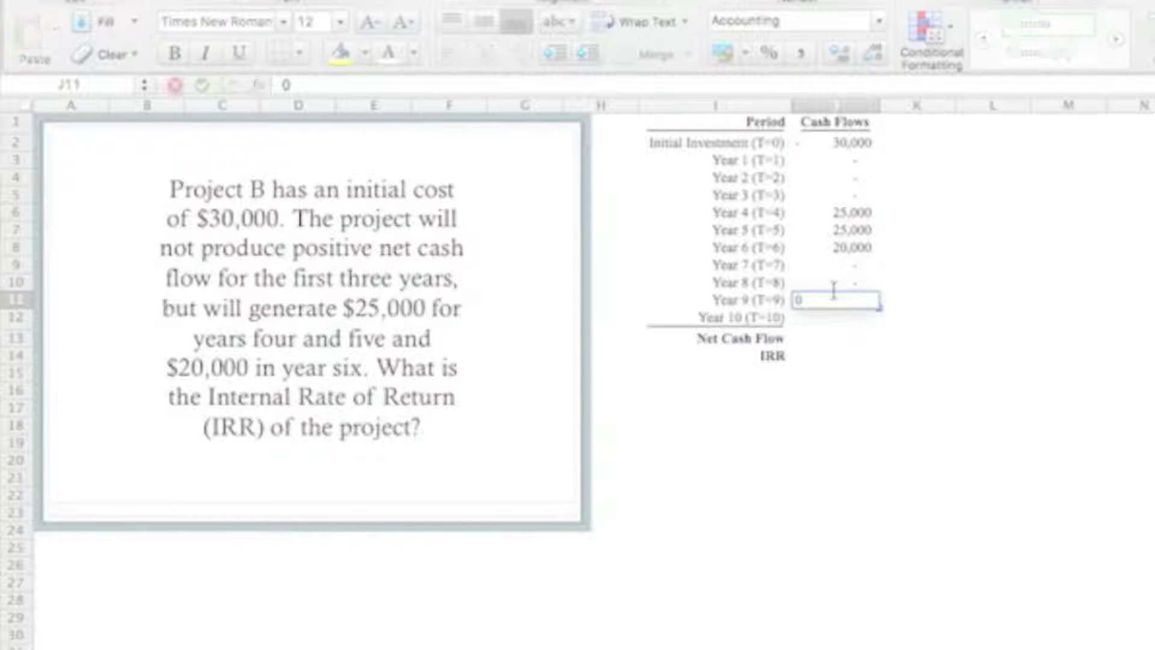
key("Return")
type("0")
key("Return")
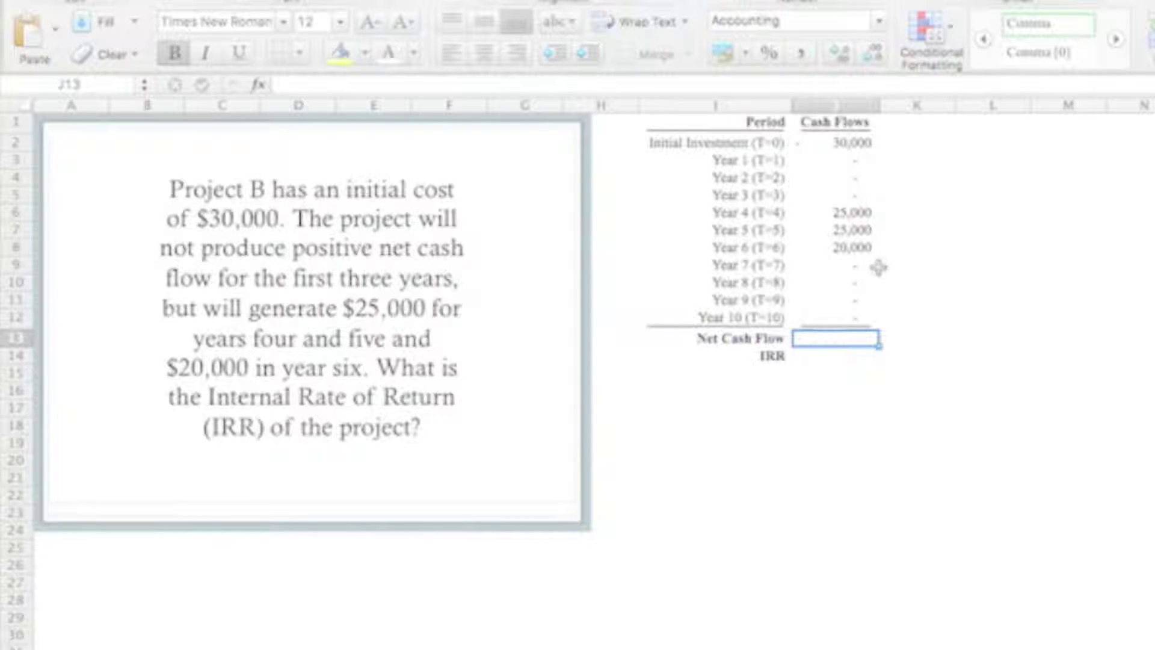
Step: Enter =SUM(J2:J12) for Project B's net cash flow of 40,000
type("=")
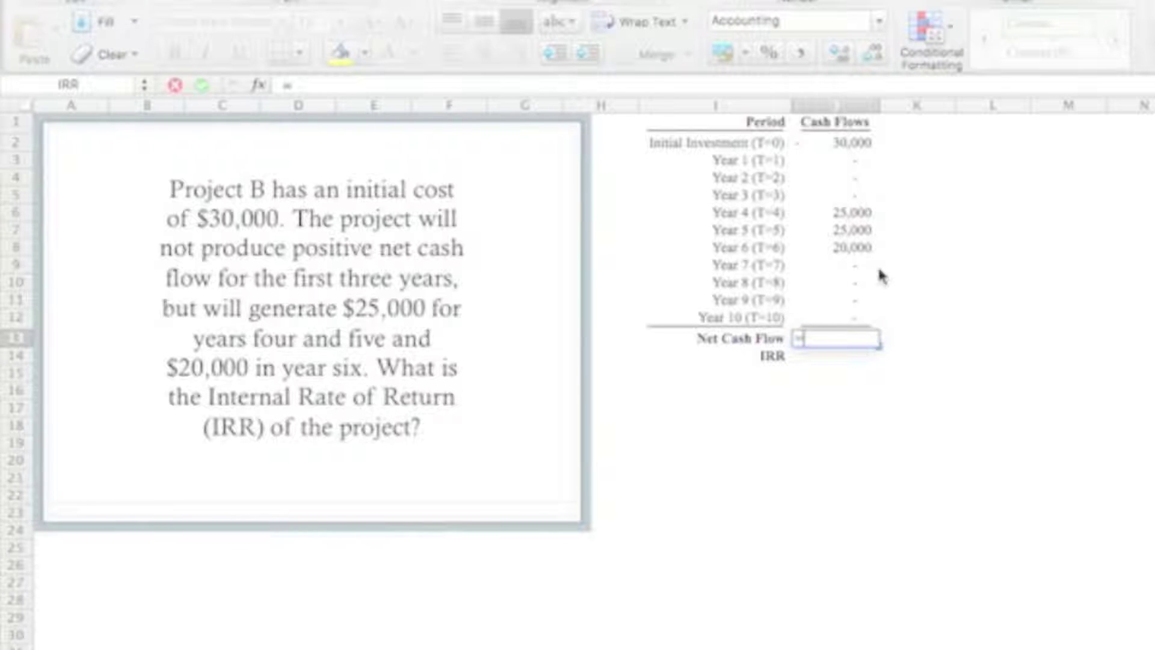
type("sum(")
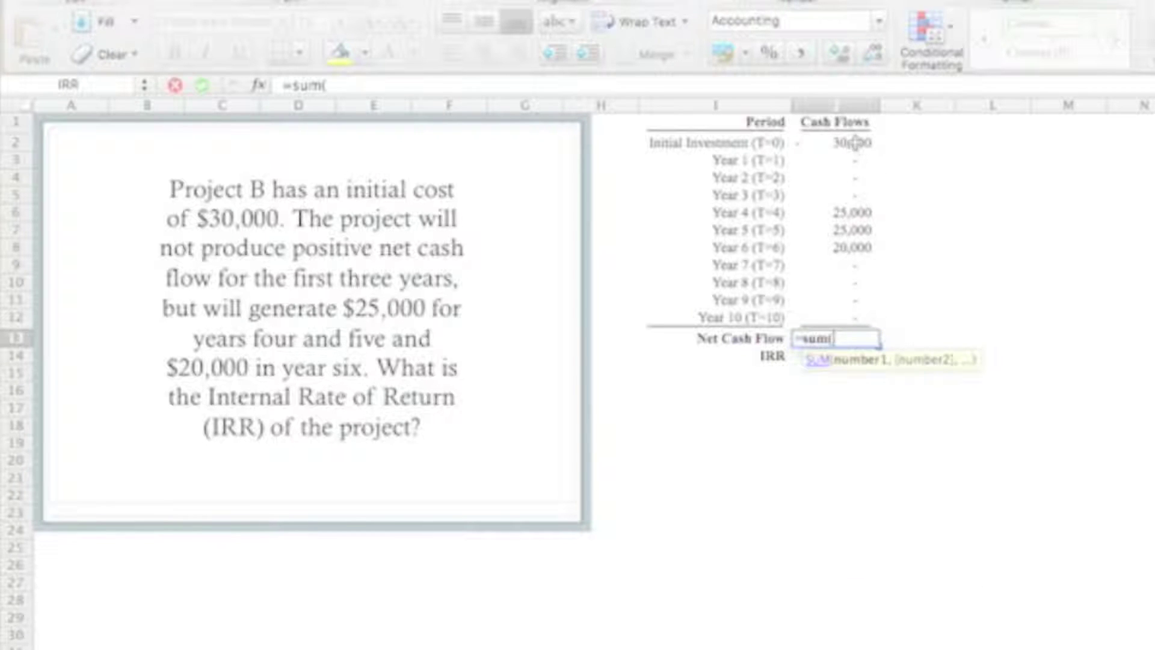
left_click_drag(855, 143, 849, 317)
type(")")
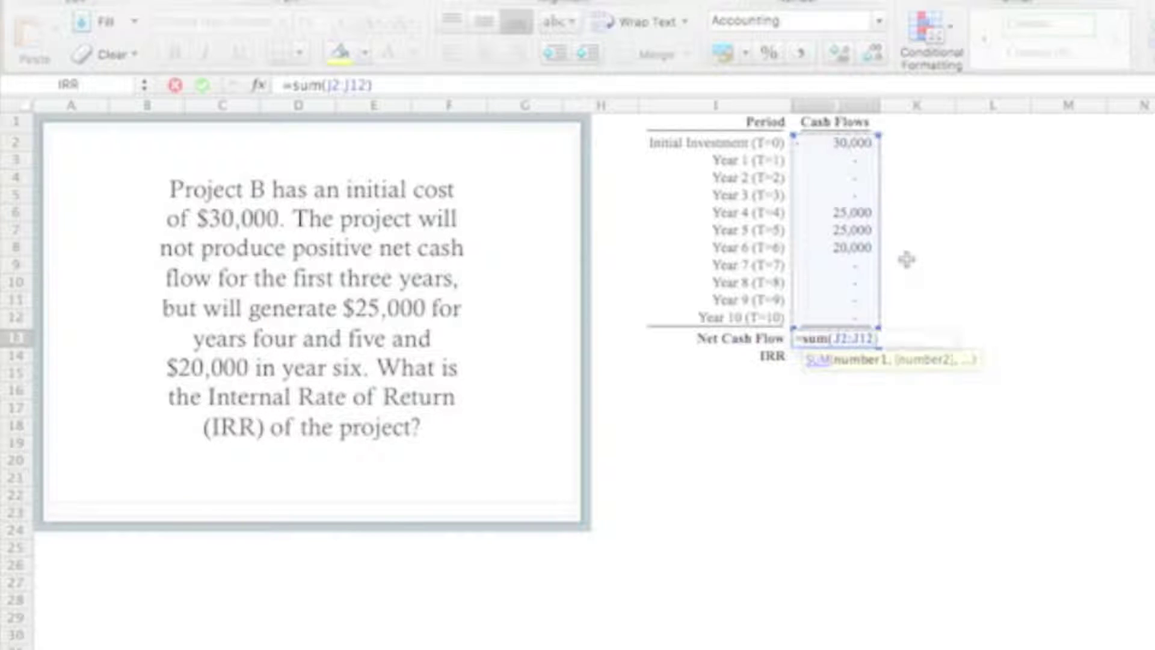
key("Return")
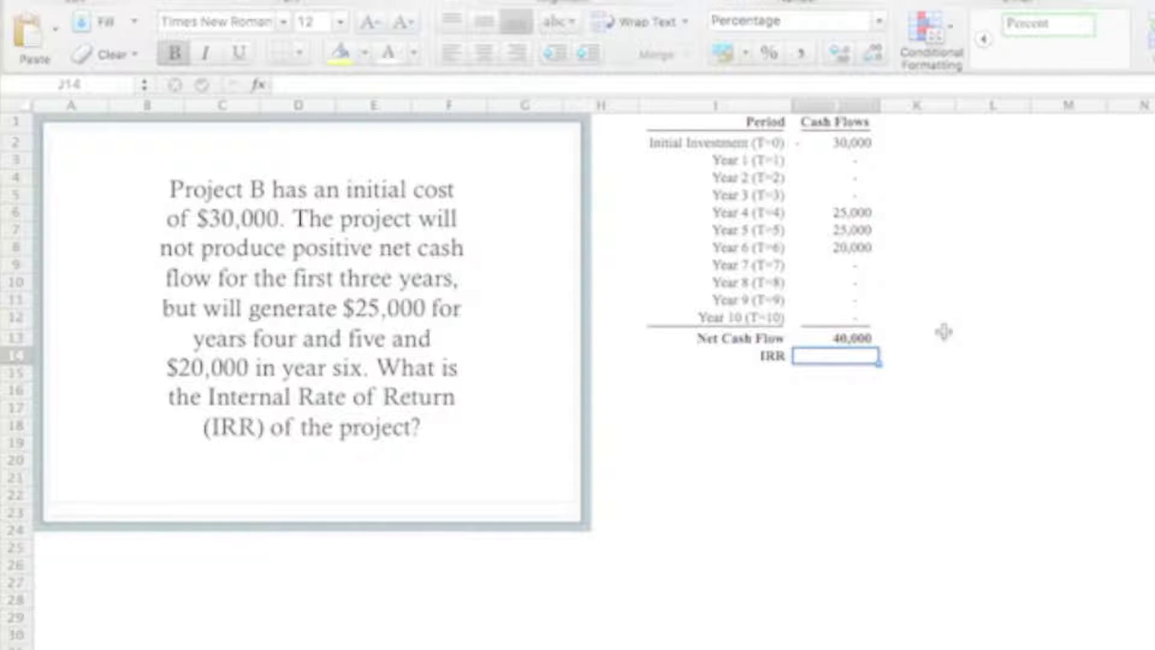
Step: Enter =IRR(J2:J12) to get Project B's IRR of 19.0%
type("=IRR")
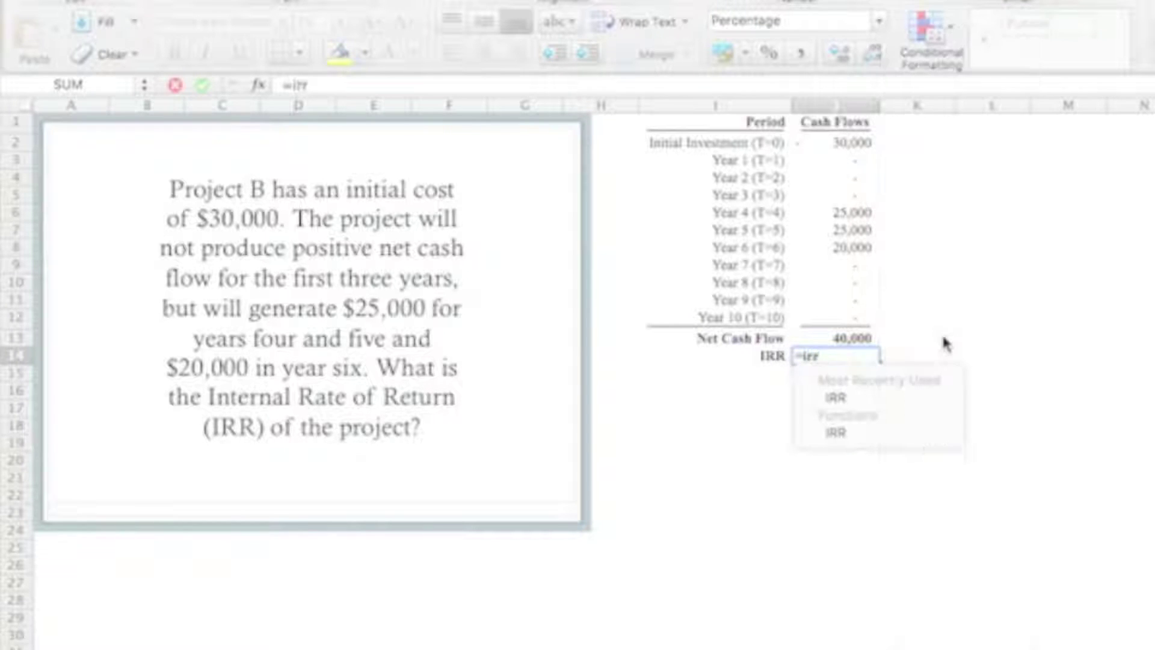
type("(")
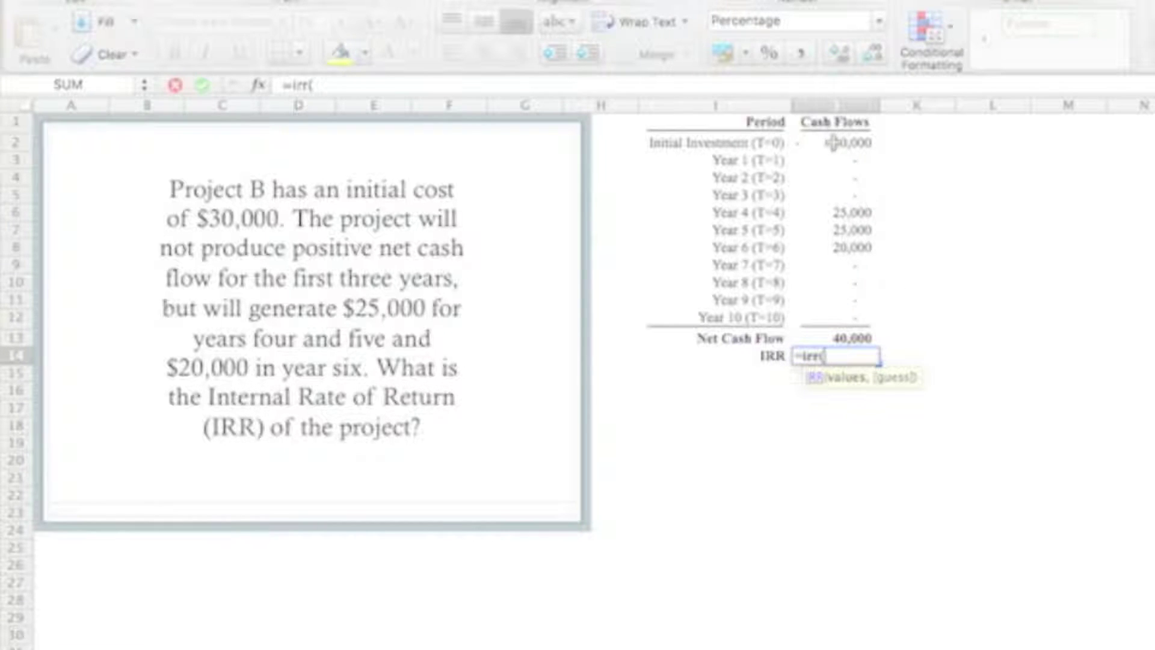
left_click_drag(836, 142, 833, 323)
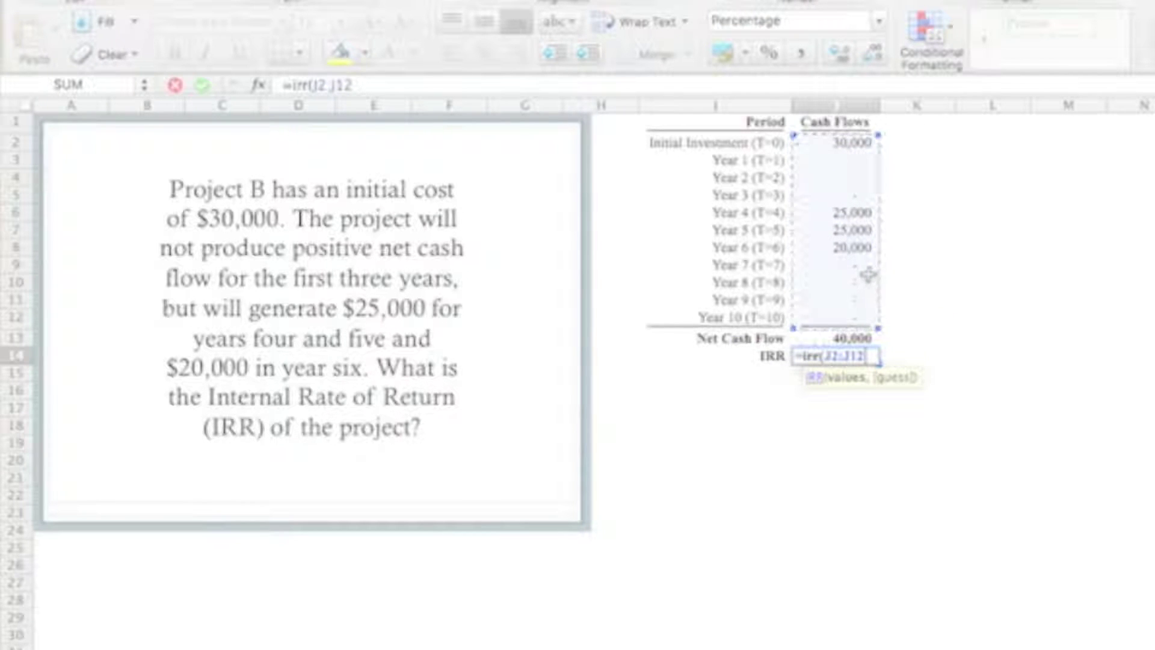
key("Return")
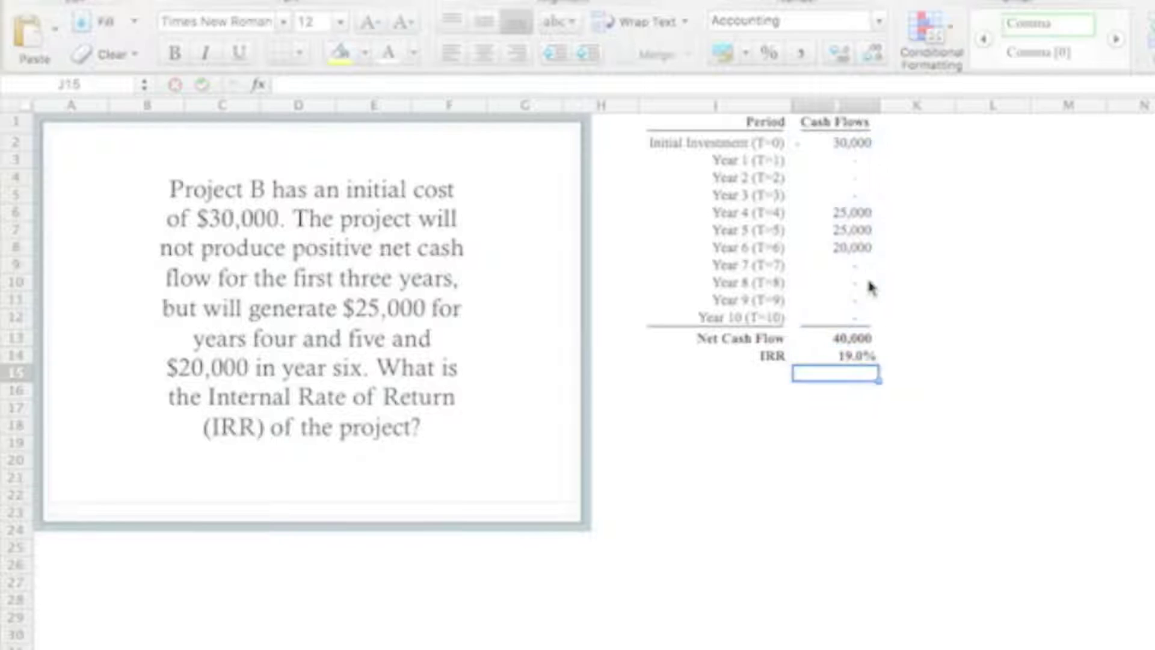